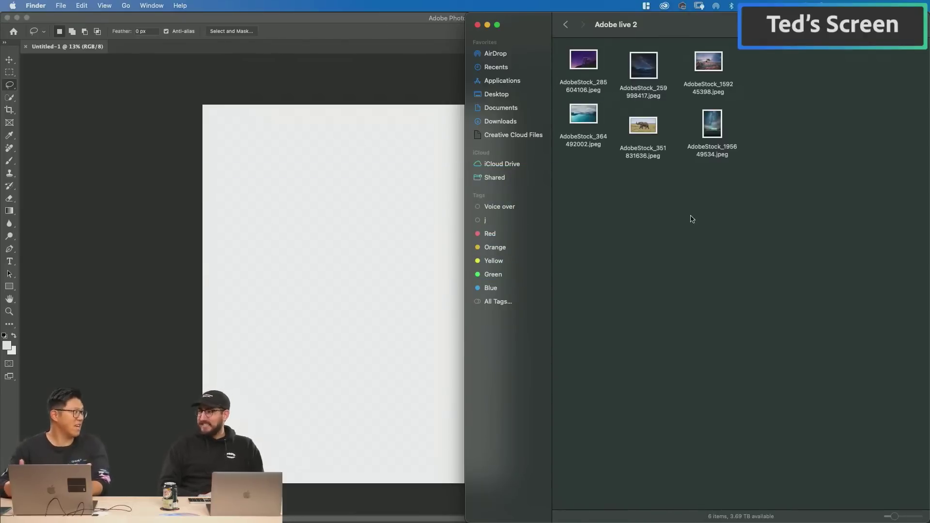
- Place the elephant photo AdobeStock_351831636 and the tree landscape AdobeStock_159245398 as full-width embedded layers on the blank canvas
{"action": "left_click", "coordinate": [712, 125]}
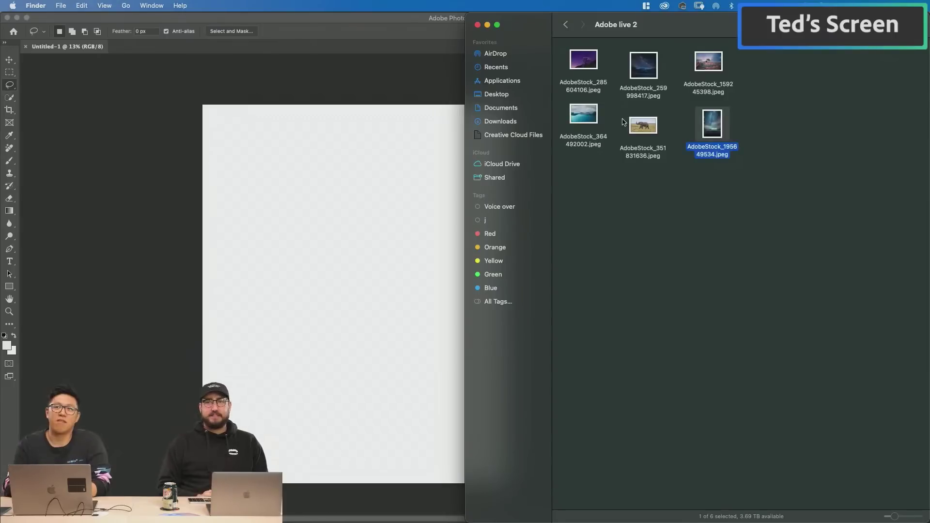
{"action": "left_click", "coordinate": [643, 126]}
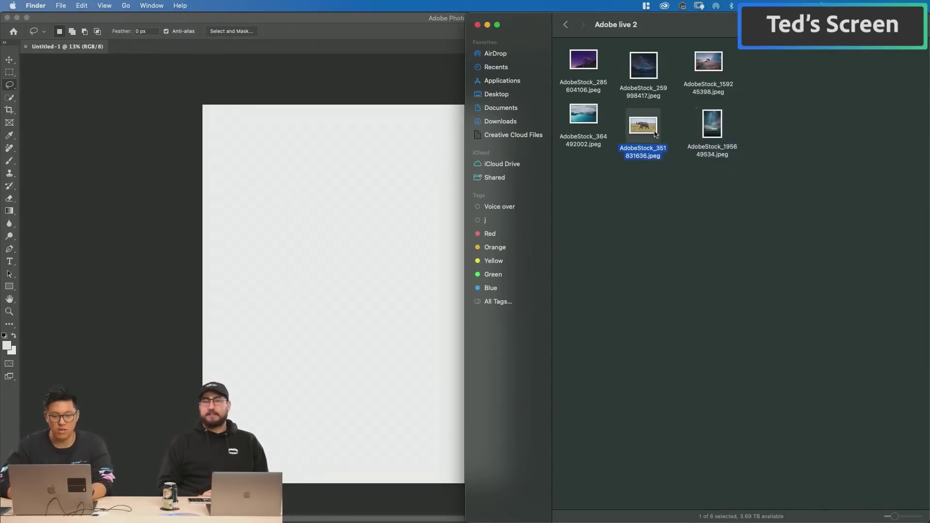
{"action": "left_click_drag", "start_coordinate": [642, 127], "coordinate": [334, 267]}
{"action": "key", "text": "Return"}
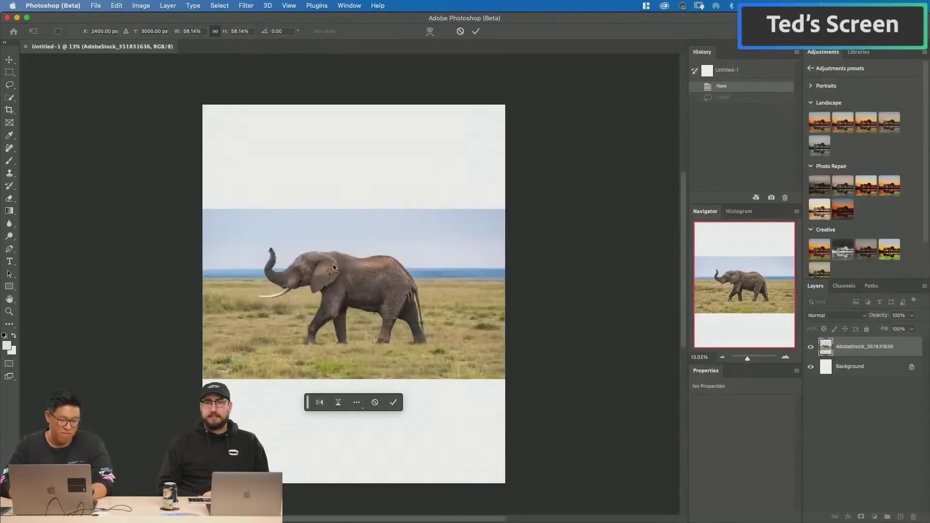
{"action": "key", "text": "z"}
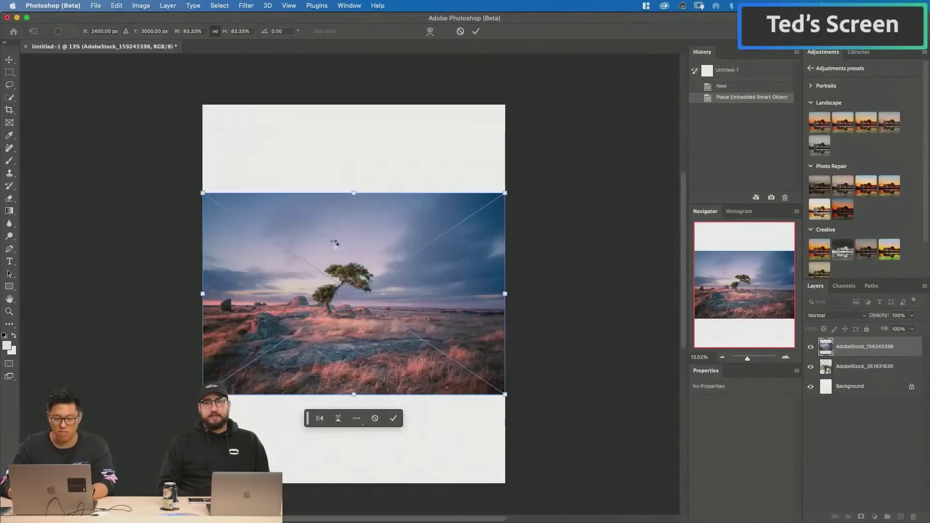
{"action": "key", "text": "Return"}
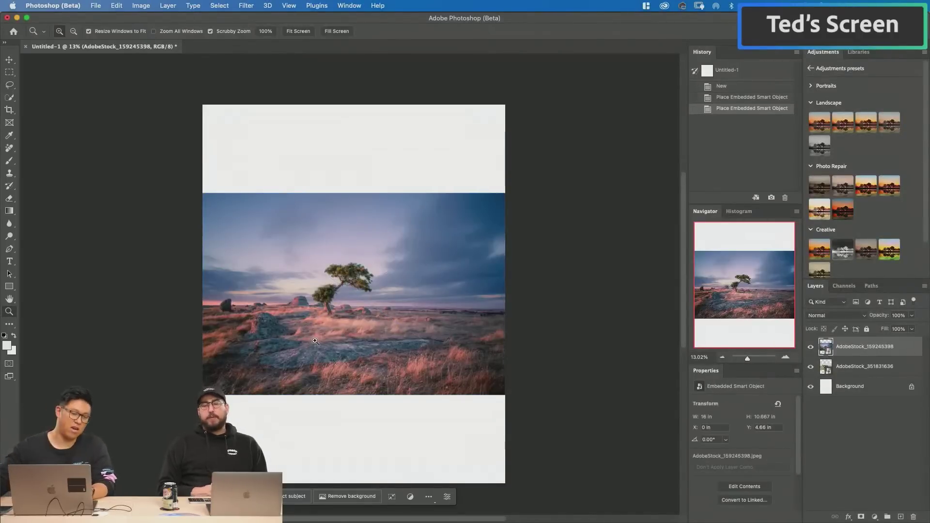
- Move the tree landscape down to the canvas's lower edge and stack the elephant layer above it
{"action": "key", "text": "super+0"}
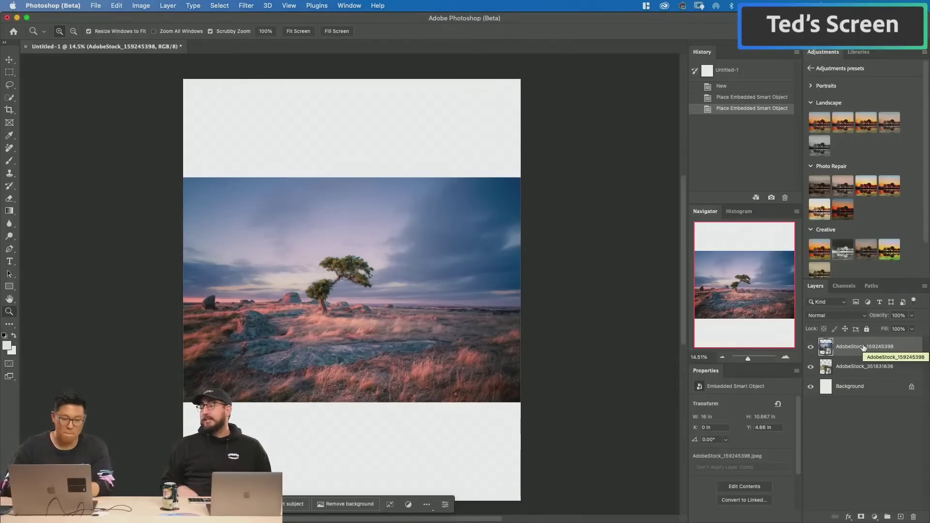
{"action": "scroll", "coordinate": [470, 340], "scroll_direction": "down", "scroll_amount": 3}
{"action": "scroll", "coordinate": [450, 345], "scroll_direction": "down", "scroll_amount": 1}
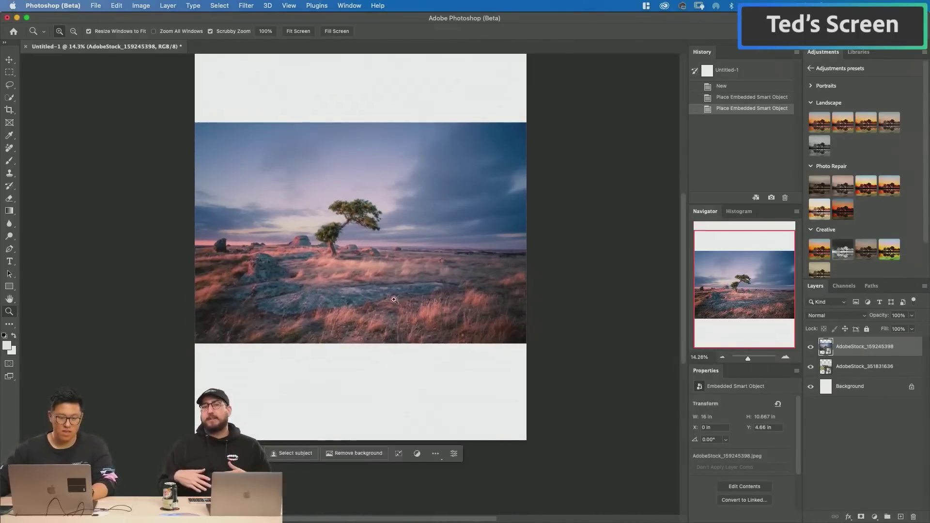
{"action": "key", "text": "ctrl+t"}
{"action": "key", "text": "Escape"}
{"action": "key", "text": "ctrl+t"}
{"action": "left_click_drag", "start_coordinate": [360, 344], "coordinate": [362, 387]}
{"action": "key", "text": "Return"}
{"action": "left_click_drag", "start_coordinate": [385, 305], "coordinate": [402, 386]}
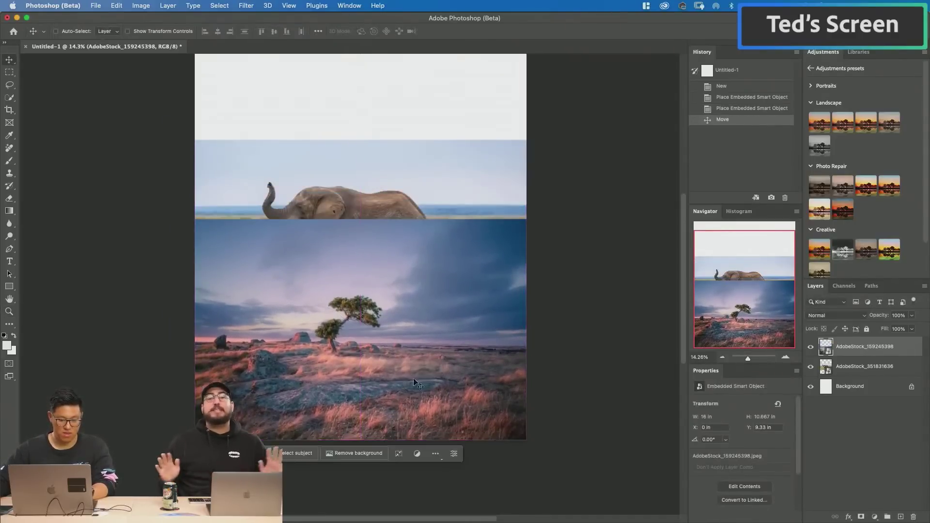
{"action": "left_click_drag", "start_coordinate": [842, 363], "coordinate": [861, 349]}
{"action": "left_click_drag", "start_coordinate": [861, 349], "coordinate": [862, 345]}
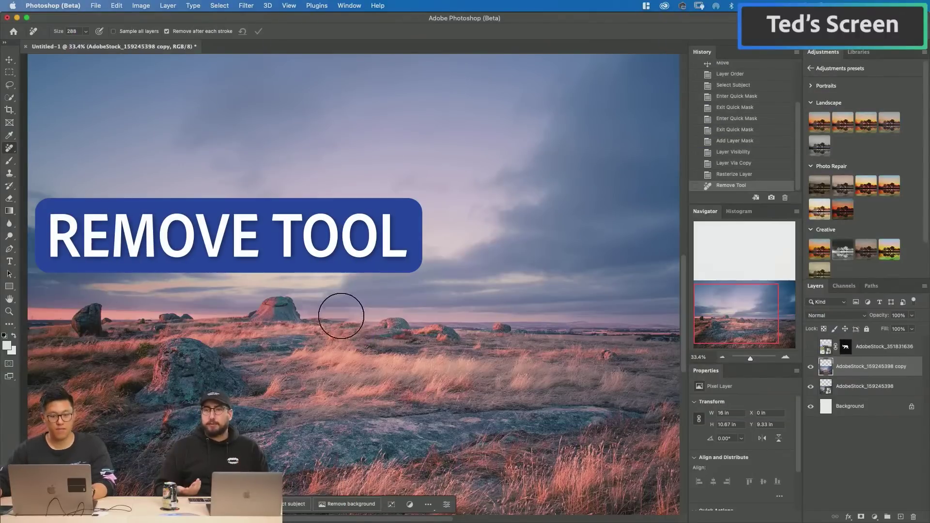
- Select the sky in the retouched landscape copy layer
{"action": "left_click", "coordinate": [13, 148]}
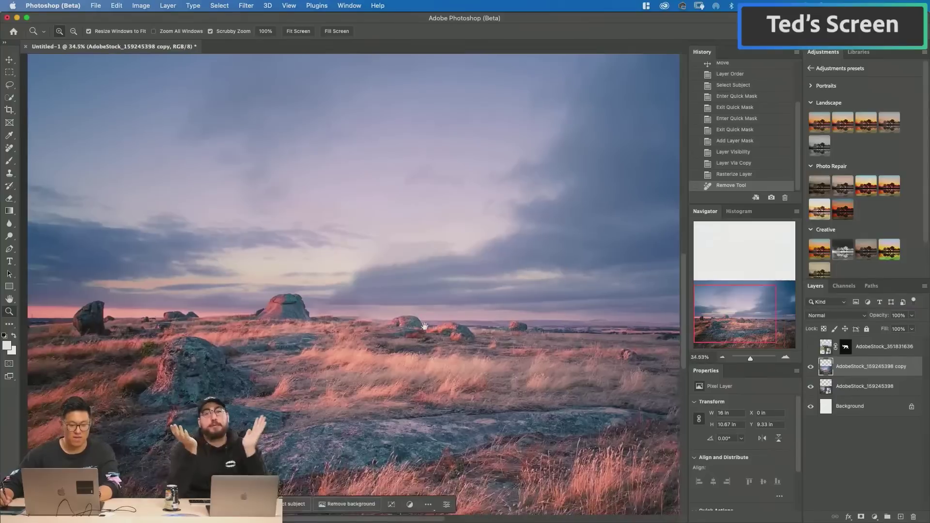
{"action": "left_click_drag", "start_coordinate": [426, 305], "coordinate": [382, 306]}
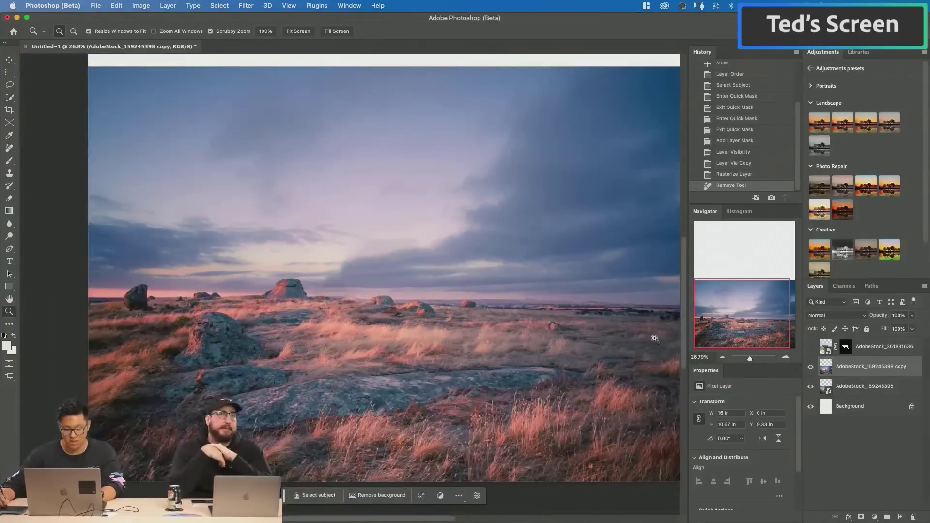
{"action": "left_click_drag", "start_coordinate": [561, 313], "coordinate": [527, 313]}
{"action": "left_click_drag", "start_coordinate": [442, 251], "coordinate": [412, 260]}
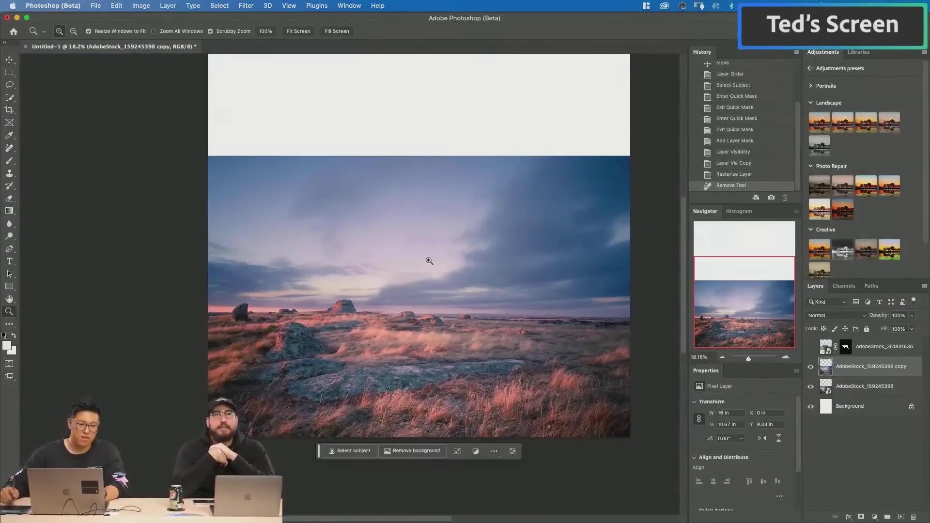
{"action": "left_click", "coordinate": [246, 5]}
{"action": "mouse_move", "coordinate": [221, 6]}
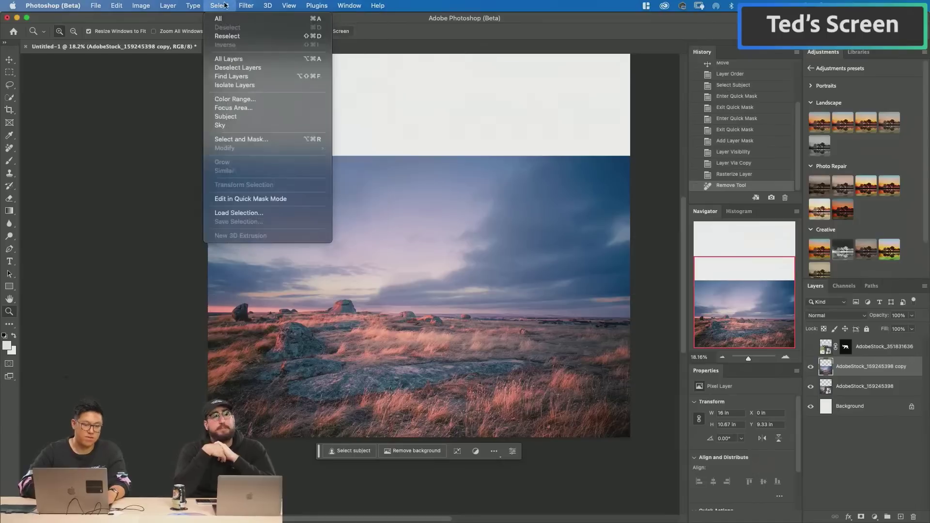
{"action": "left_click", "coordinate": [290, 125]}
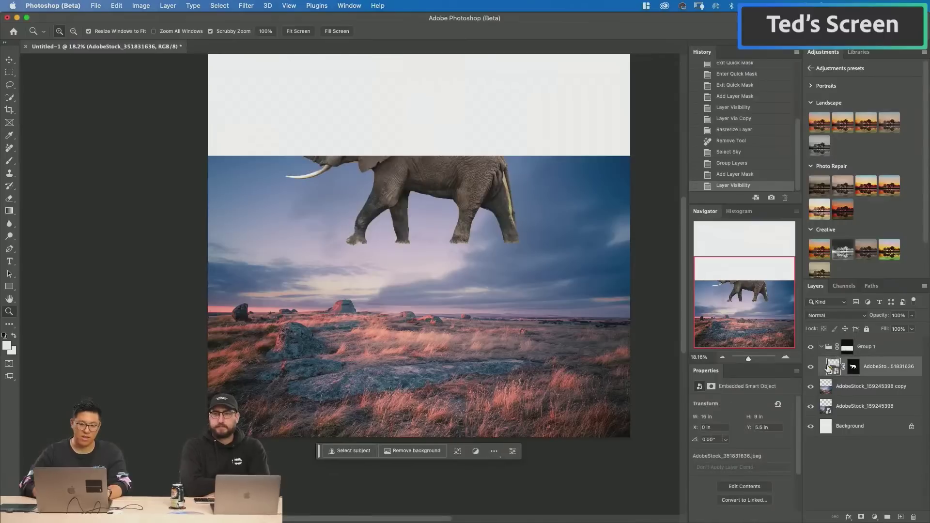
- Move the cut-out elephant down so that it stands at the landscape's horizon
{"action": "key", "text": "v"}
{"action": "left_click_drag", "start_coordinate": [421, 245], "coordinate": [419, 320]}
- Select the leftover yellow background between the elephant's hind leg and tail with the Magic Wand and paint it out of the layer mask
{"action": "key", "text": "z"}
{"action": "mouse_move", "coordinate": [470, 282]}
{"action": "left_mouse_down"}
{"action": "mouse_move", "coordinate": [456, 291]}
{"action": "mouse_move", "coordinate": [541, 376]}
{"action": "mouse_move", "coordinate": [533, 357]}
{"action": "mouse_move", "coordinate": [523, 358]}
{"action": "left_mouse_up"}
{"action": "left_click", "coordinate": [853, 367]}
{"action": "key", "text": "w"}
{"action": "key", "text": "shift+w"}
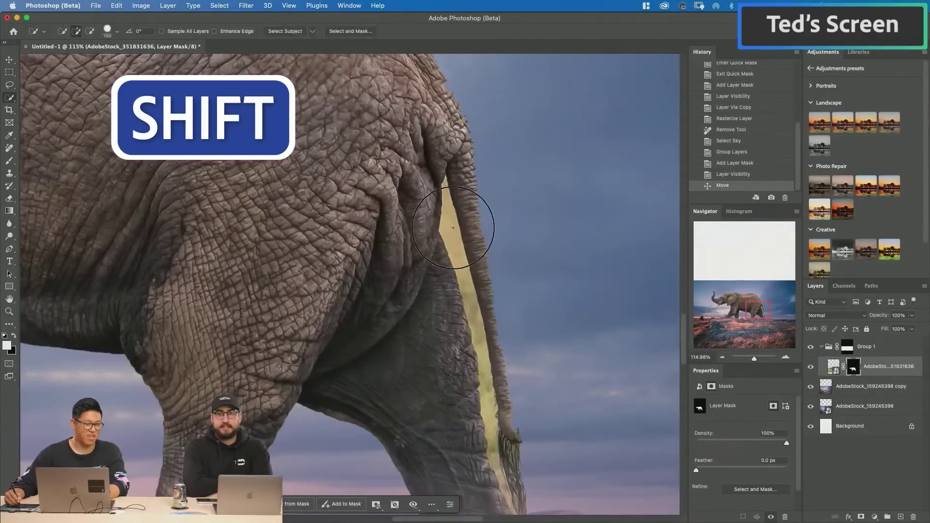
{"action": "left_click", "coordinate": [455, 230]}
{"action": "key", "text": "q"}
{"action": "key", "text": "q"}
{"action": "left_click", "coordinate": [482, 354], "text": "shift"}
{"action": "key", "text": "q"}
{"action": "key", "text": "q"}
{"action": "scroll", "coordinate": [482, 354], "scroll_direction": "down", "scroll_amount": 5}
{"action": "key", "text": "b"}
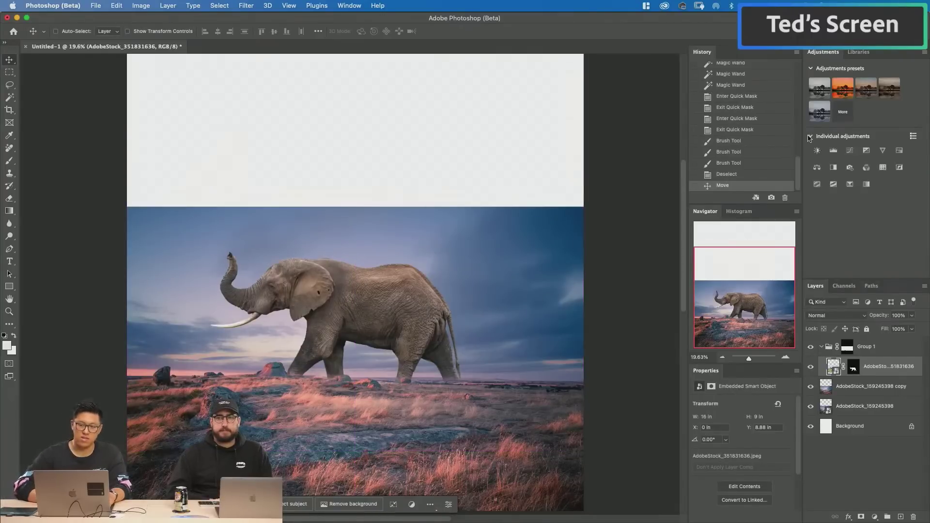
- Add a Color Balance adjustment to the elephant layer
{"action": "left_click", "coordinate": [913, 137]}
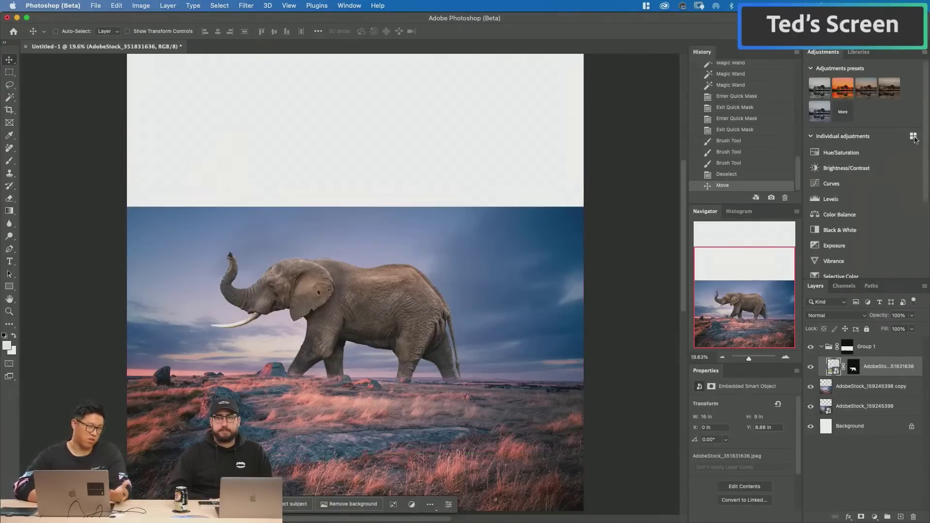
{"action": "left_click", "coordinate": [913, 138]}
{"action": "left_click", "coordinate": [817, 167]}
{"action": "key", "text": "z"}
{"action": "mouse_move", "coordinate": [404, 362]}
{"action": "left_mouse_down"}
{"action": "mouse_move", "coordinate": [424, 362]}
{"action": "mouse_move", "coordinate": [388, 360]}
{"action": "mouse_move", "coordinate": [398, 349]}
{"action": "left_mouse_up"}
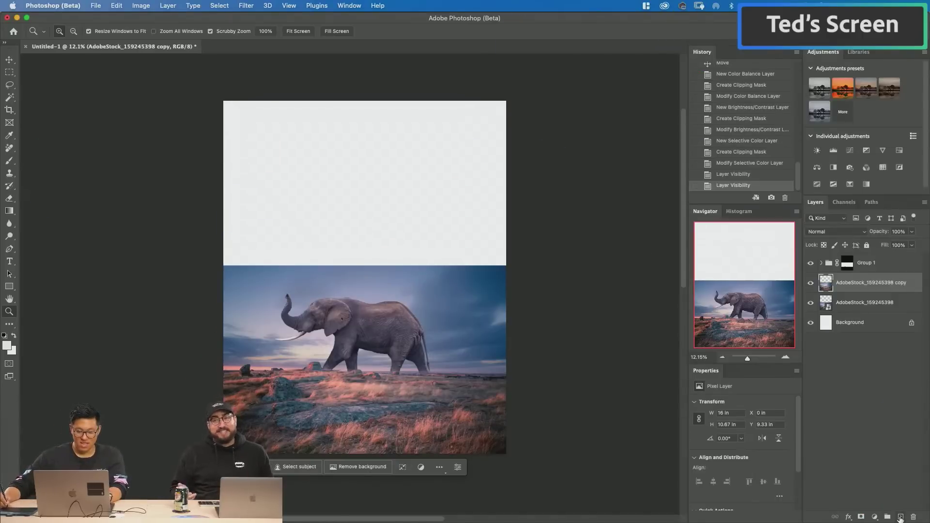
- Brush haze around the elephant's feet on a new layer above the landscape copy, using the Screen blend mode
{"action": "left_click", "coordinate": [900, 517]}
{"action": "key", "text": "b"}
{"action": "left_click", "coordinate": [815, 316]}
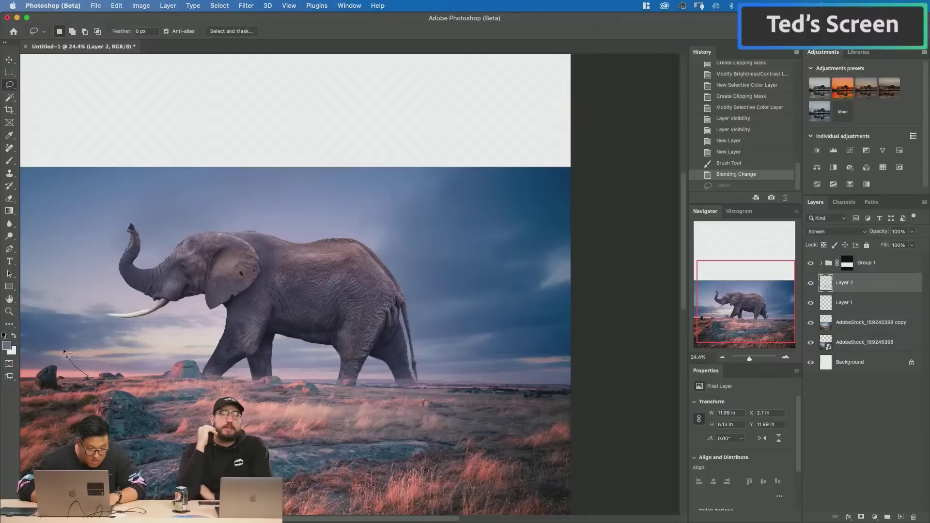
- Lasso an area about 1.83 by 1.65 in on the horizon below the elephant's trunk and generate a "dancing tiger" there
{"action": "left_click_drag", "start_coordinate": [63, 348], "coordinate": [74, 332]}
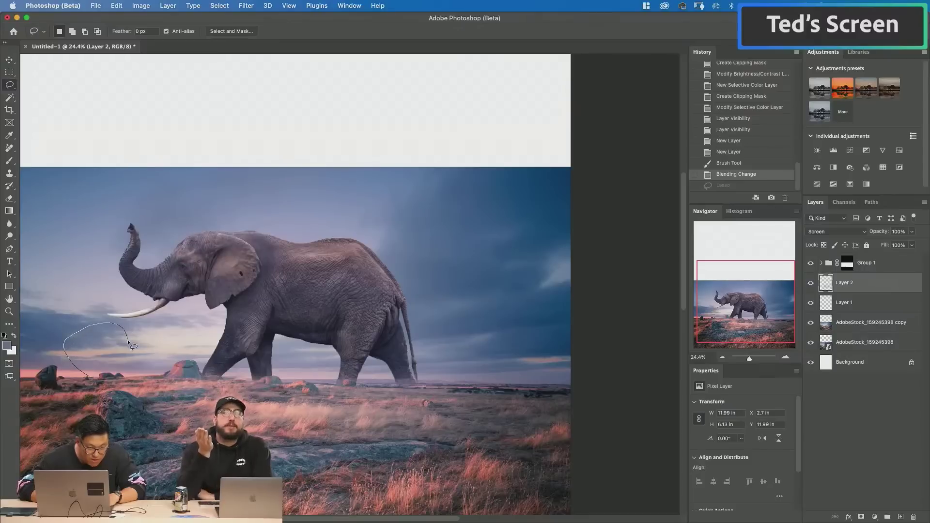
{"action": "left_click_drag", "start_coordinate": [123, 376], "coordinate": [90, 382]}
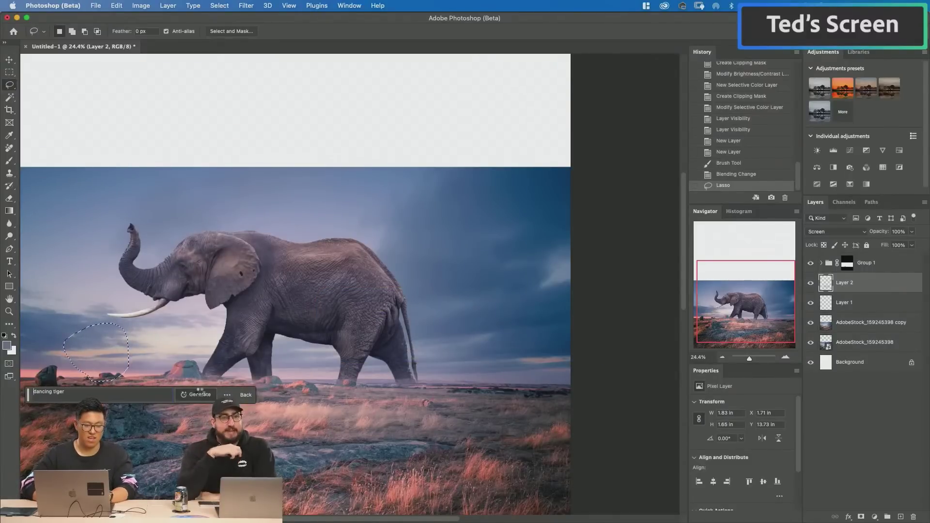
{"action": "left_click", "coordinate": [199, 394]}
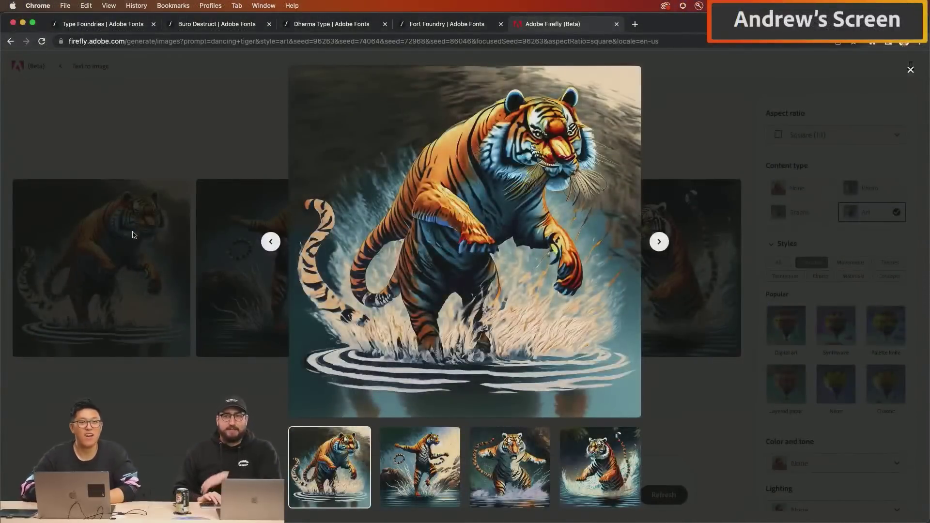
- Switch to Adobe Firefly and browse the generated dancing tiger images
{"action": "key", "text": "Right"}
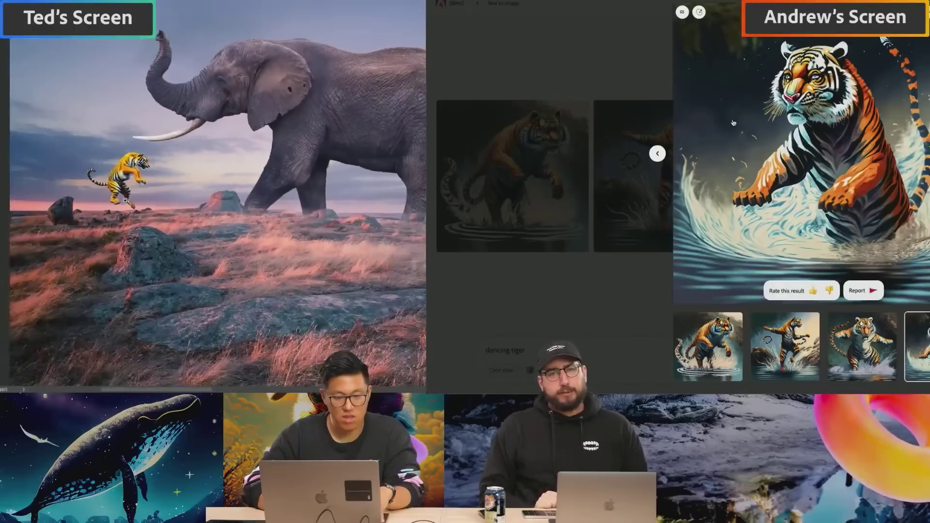
- Check the subject selection around the dancing tiger in Quick Mask mode
{"action": "scroll", "coordinate": [160, 218], "scroll_direction": "up", "scroll_amount": 5}
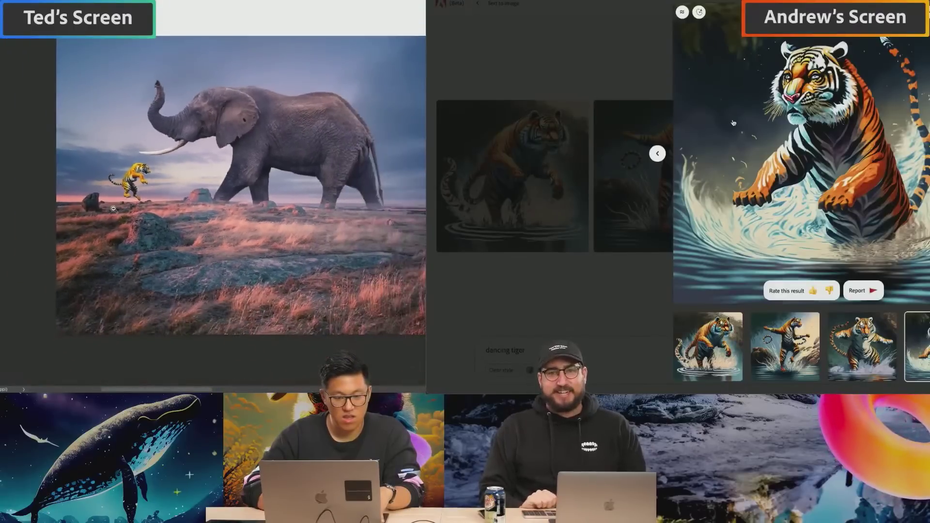
{"action": "scroll", "coordinate": [160, 218], "scroll_direction": "down", "scroll_amount": 5}
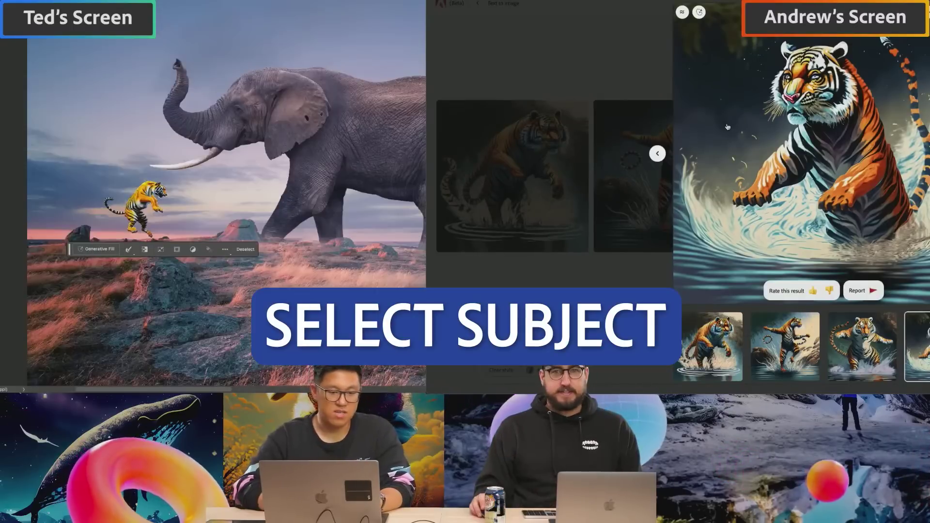
{"action": "key", "text": "q"}
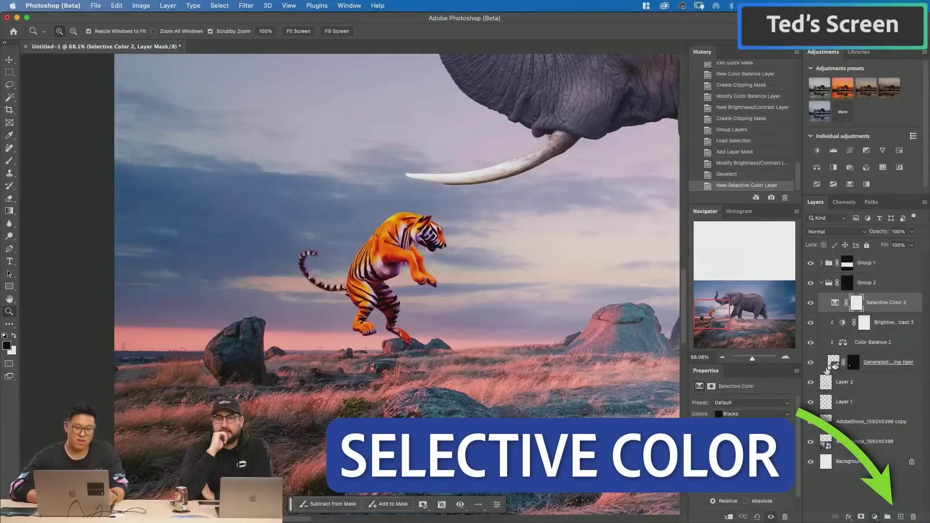
- Adjust the black amount of the tiger's Neutrals in Selective Color, and set Black to -5% for Whites
{"action": "left_click", "coordinate": [751, 414]}
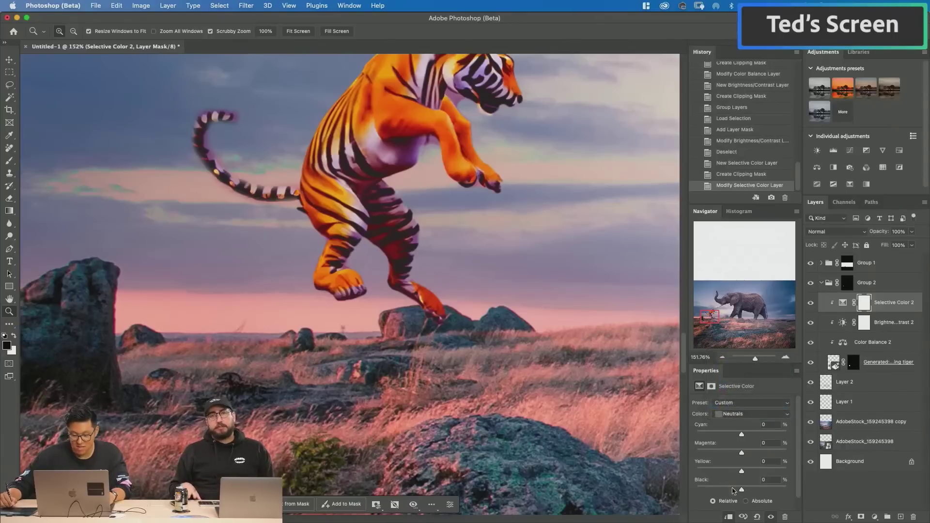
{"action": "mouse_move", "coordinate": [734, 491]}
{"action": "left_mouse_down"}
{"action": "mouse_move", "coordinate": [715, 493]}
{"action": "mouse_move", "coordinate": [725, 490]}
{"action": "left_mouse_up"}
{"action": "left_click", "coordinate": [740, 419]}
{"action": "left_click", "coordinate": [735, 407]}
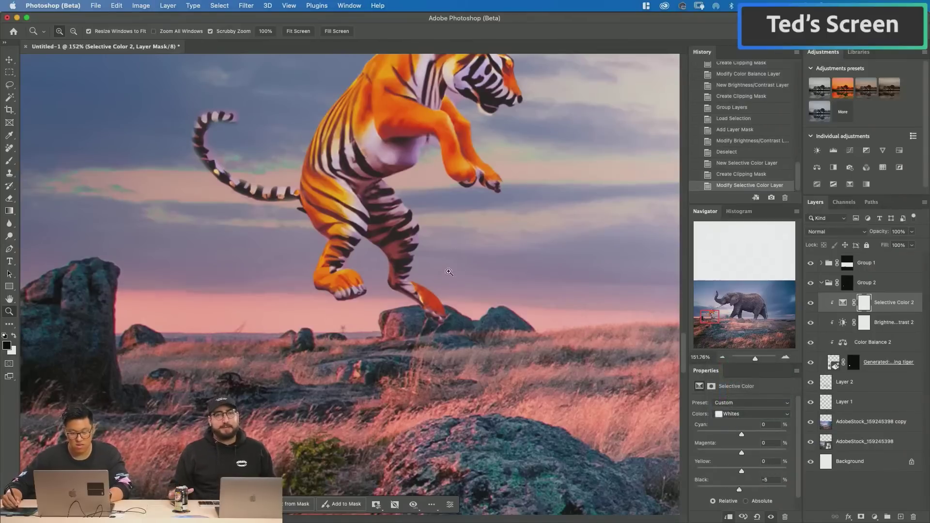
- Hide and reshow the tiger's Selective Color adjustment to compare before and after
{"action": "left_click_drag", "start_coordinate": [449, 268], "coordinate": [412, 269]}
{"action": "left_click", "coordinate": [811, 304]}
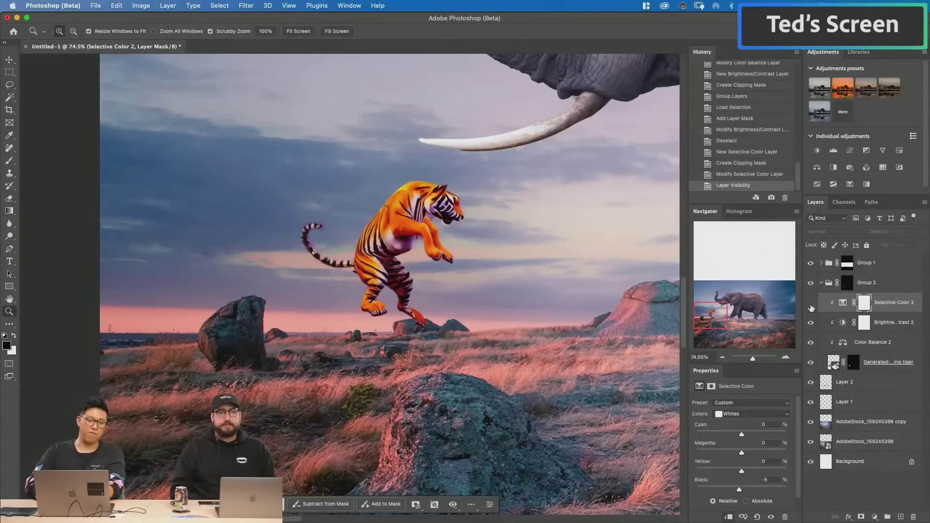
{"action": "left_click", "coordinate": [811, 304]}
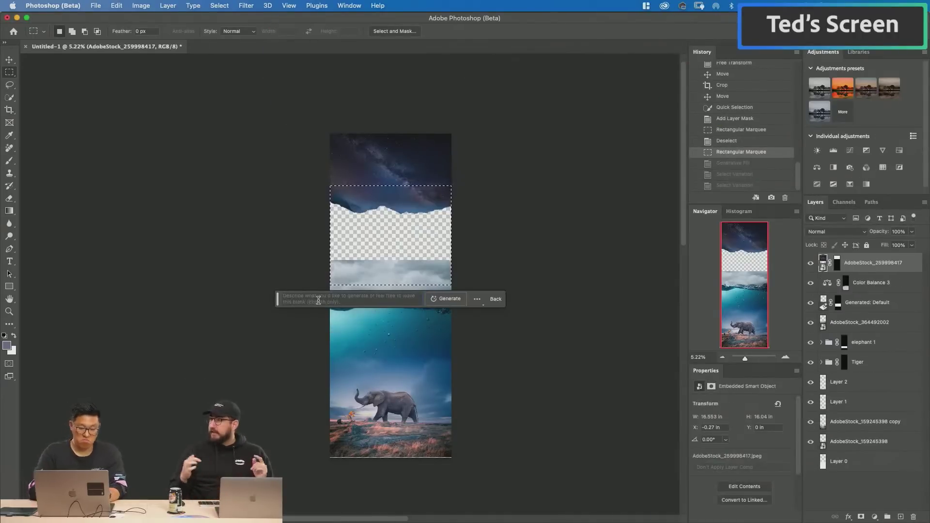
- Try filling the transparent gap between the starry sky and the clouds with generated "low fog", and browse the variations
{"action": "type", "text": "low fog"}
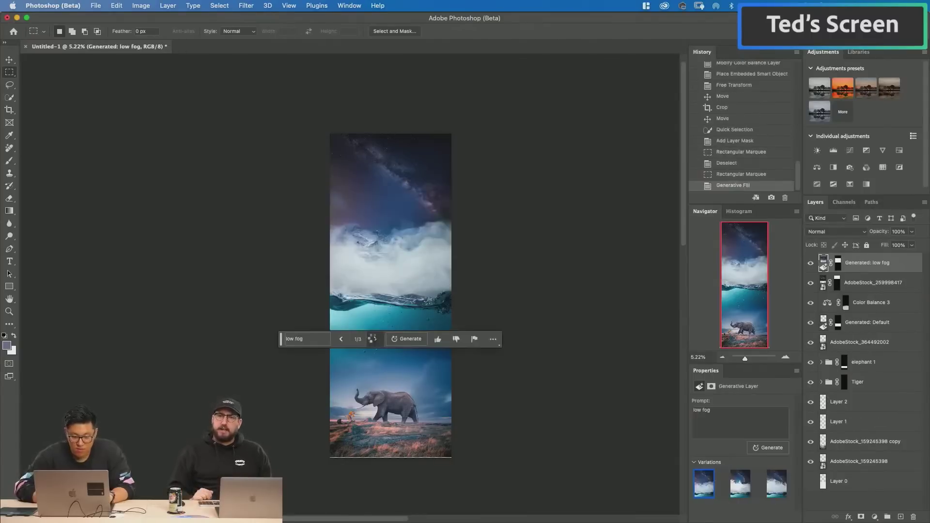
{"action": "left_click", "coordinate": [373, 339]}
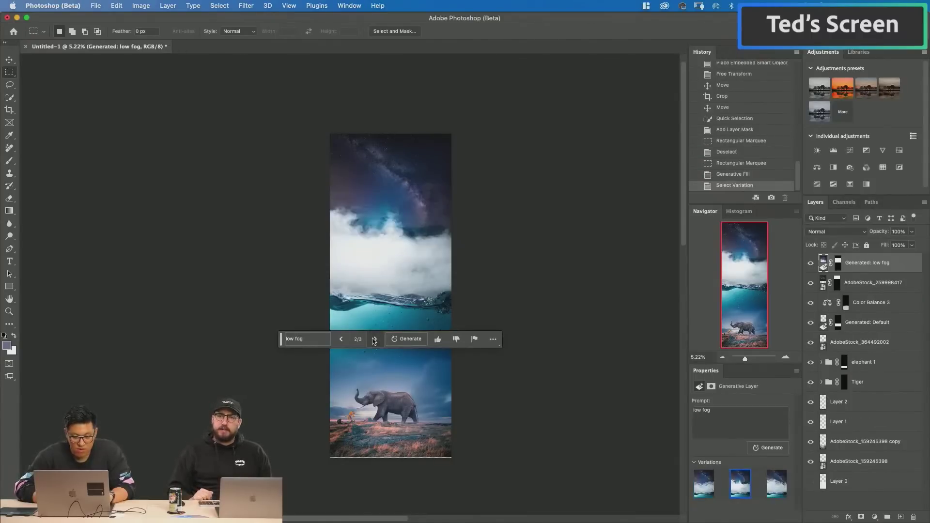
{"action": "left_click", "coordinate": [373, 339]}
{"action": "key", "text": "z"}
{"action": "left_click_drag", "start_coordinate": [375, 283], "coordinate": [417, 284]}
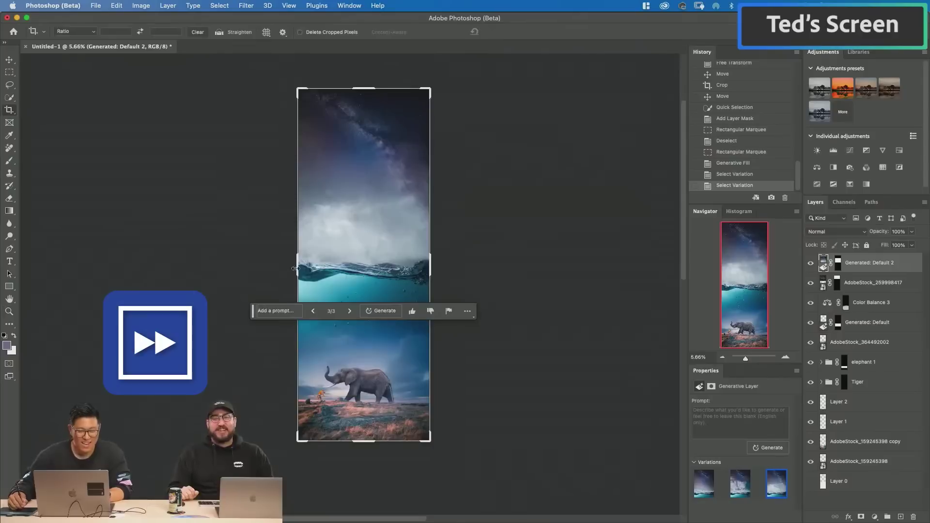
- Widen the canvas outward on both sides of the tall composition with the Crop tool
{"action": "left_click_drag", "start_coordinate": [297, 270], "coordinate": [250, 272]}
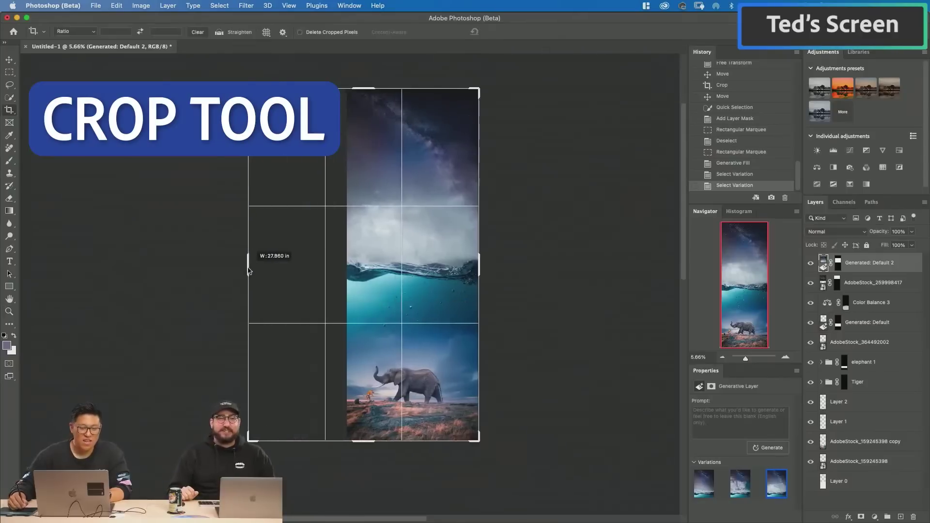
{"action": "left_click_drag", "start_coordinate": [465, 264], "coordinate": [517, 261]}
- Select the empty side area of the widened canvas at full height with the Rectangular Marquee, slightly overlapping the artwork
{"action": "key", "text": "m"}
{"action": "left_click_drag", "start_coordinate": [413, 81], "coordinate": [413, 80]}
{"action": "left_click_drag", "start_coordinate": [209, 78], "coordinate": [308, 447]}
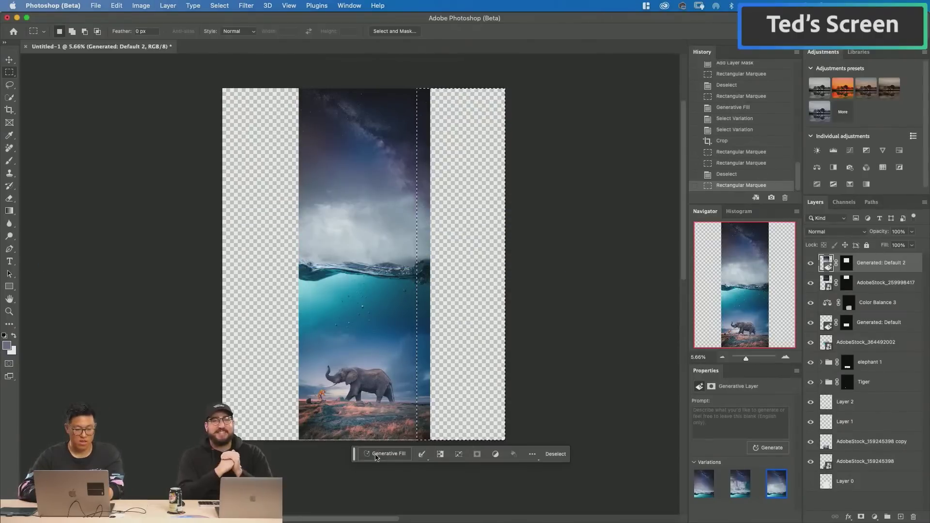
- Fill the selected side area using Generative Fill without a prompt, and select and fill the empty strip on the opposite side
{"action": "left_click", "coordinate": [375, 455]}
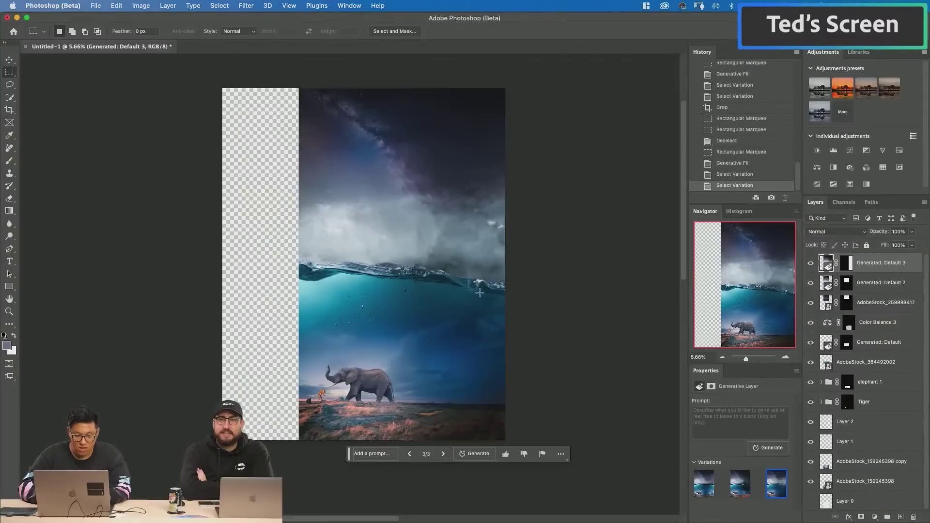
{"action": "key", "text": "super+space"}
{"action": "left_click_drag", "start_coordinate": [452, 303], "coordinate": [466, 303]}
{"action": "mouse_move", "coordinate": [266, 118]}
{"action": "left_mouse_down"}
{"action": "mouse_move", "coordinate": [305, 358]}
{"action": "mouse_move", "coordinate": [330, 430]}
{"action": "left_mouse_up"}
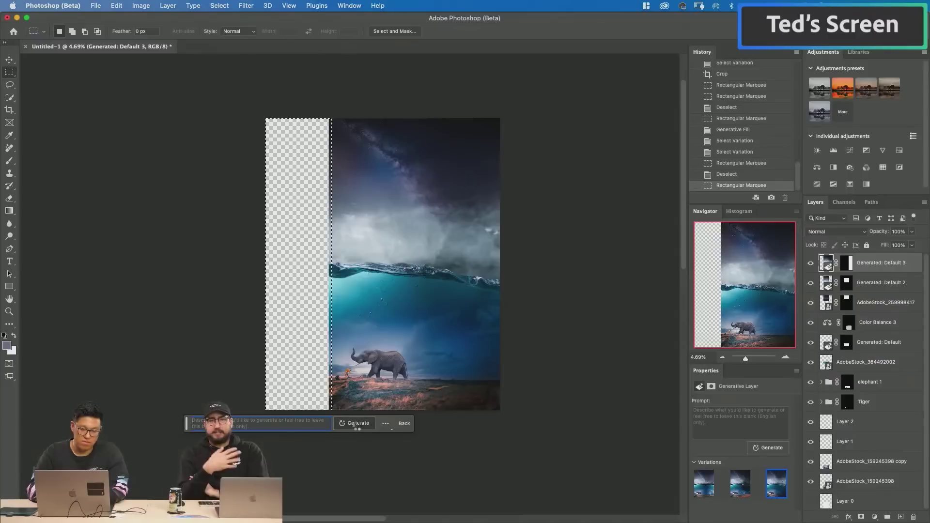
{"action": "left_click", "coordinate": [358, 424]}
{"action": "left_click", "coordinate": [285, 424]}
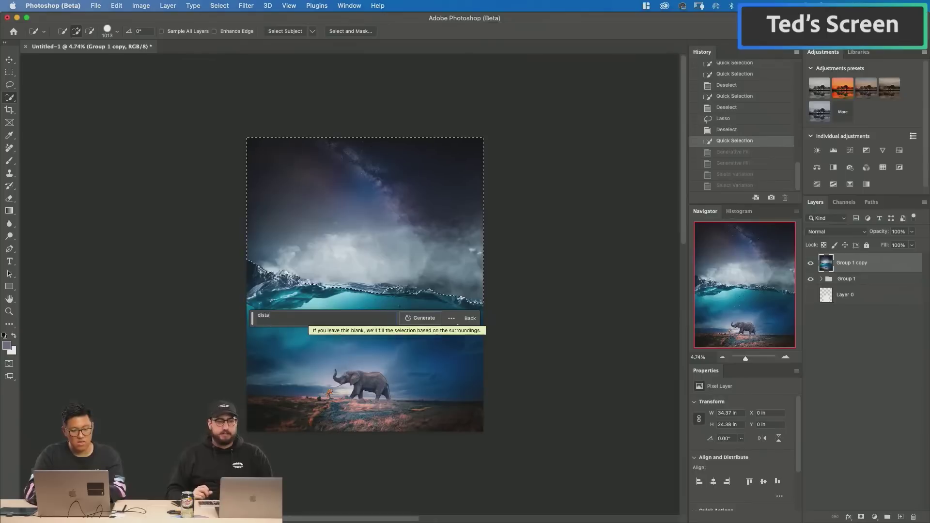
- Try a distant volcano prompt for the selected sky, and choose the first variation of the "ice mountain" fill
{"action": "type", "text": "nt volca"}
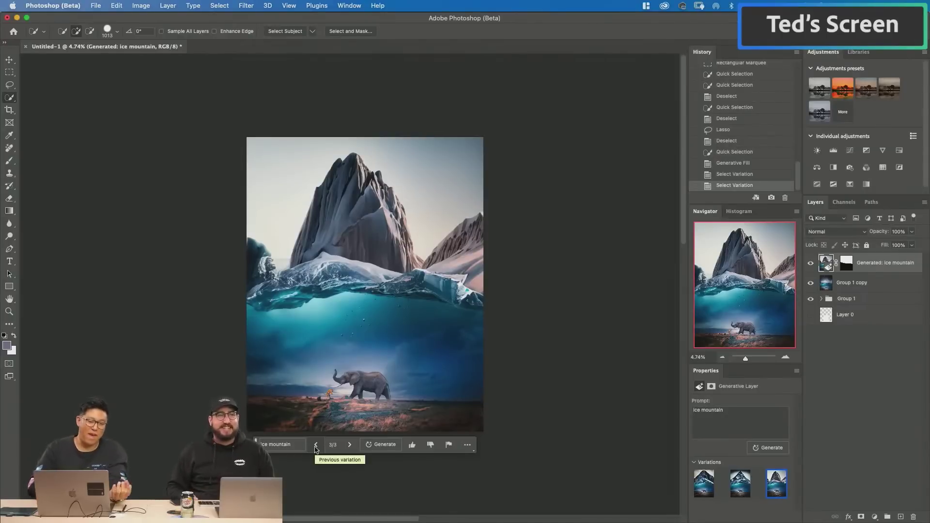
{"action": "left_click", "coordinate": [316, 444]}
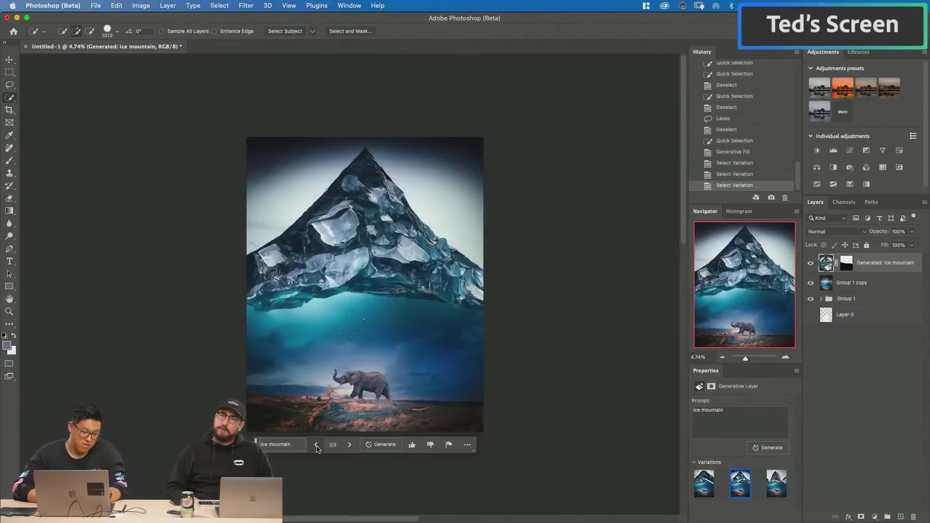
{"action": "left_click", "coordinate": [316, 445]}
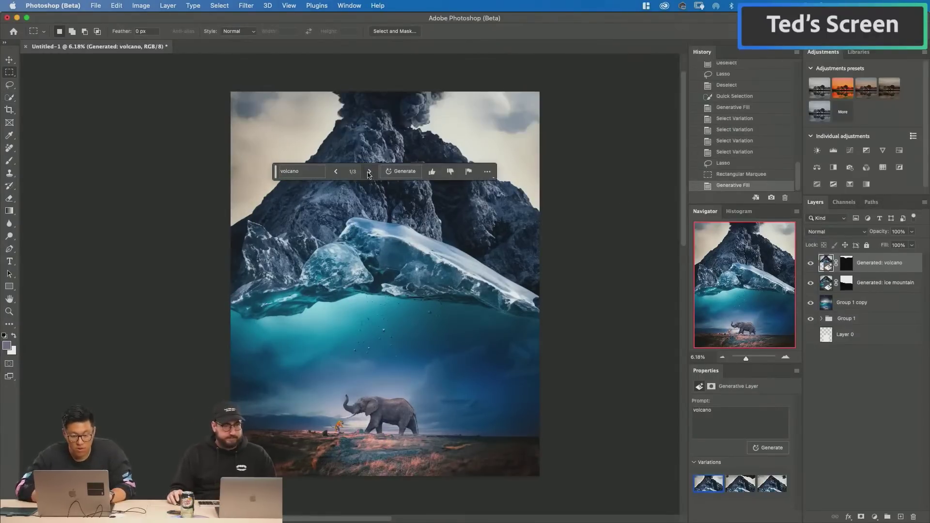
- Compare the generated "volcano" variations and keep the first one
{"action": "left_click", "coordinate": [368, 172]}
{"action": "left_click", "coordinate": [369, 173]}
{"action": "left_click", "coordinate": [336, 172]}
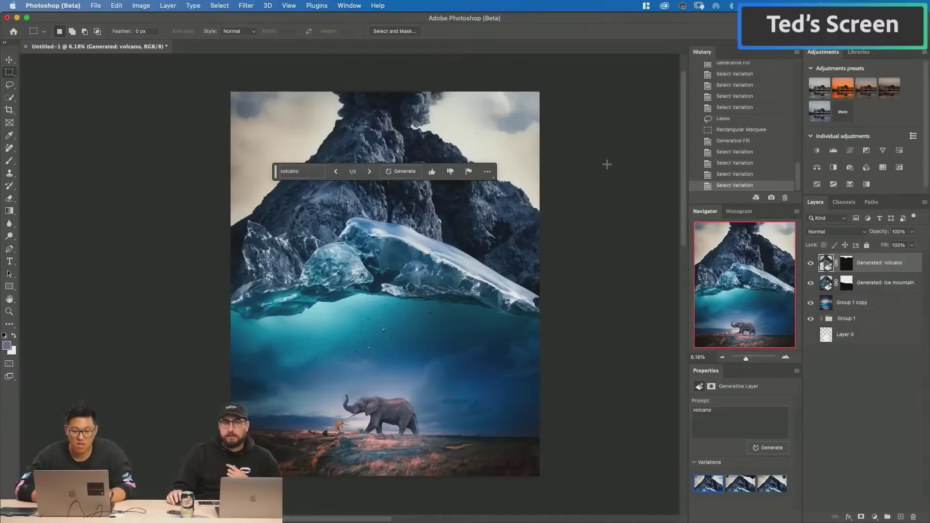
- Outline the volcano's rocky slope below the summit with the Lasso tool
{"action": "key", "text": "z"}
{"action": "mouse_move", "coordinate": [410, 131]}
{"action": "left_mouse_down"}
{"action": "mouse_move", "coordinate": [461, 177]}
{"action": "mouse_move", "coordinate": [446, 170]}
{"action": "left_mouse_up"}
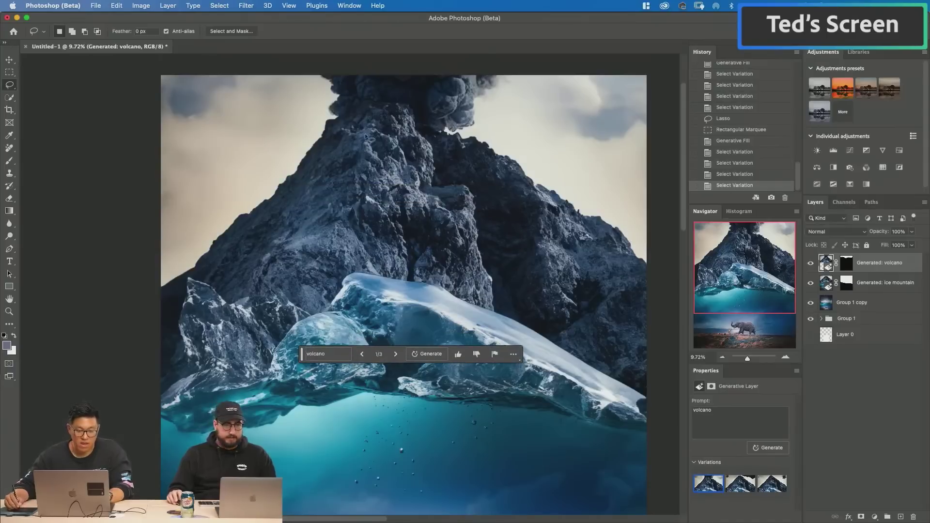
{"action": "mouse_move", "coordinate": [366, 111]}
{"action": "left_mouse_down"}
{"action": "mouse_move", "coordinate": [350, 131]}
{"action": "mouse_move", "coordinate": [335, 193]}
{"action": "mouse_move", "coordinate": [289, 250]}
{"action": "mouse_move", "coordinate": [223, 298]}
{"action": "left_mouse_up"}
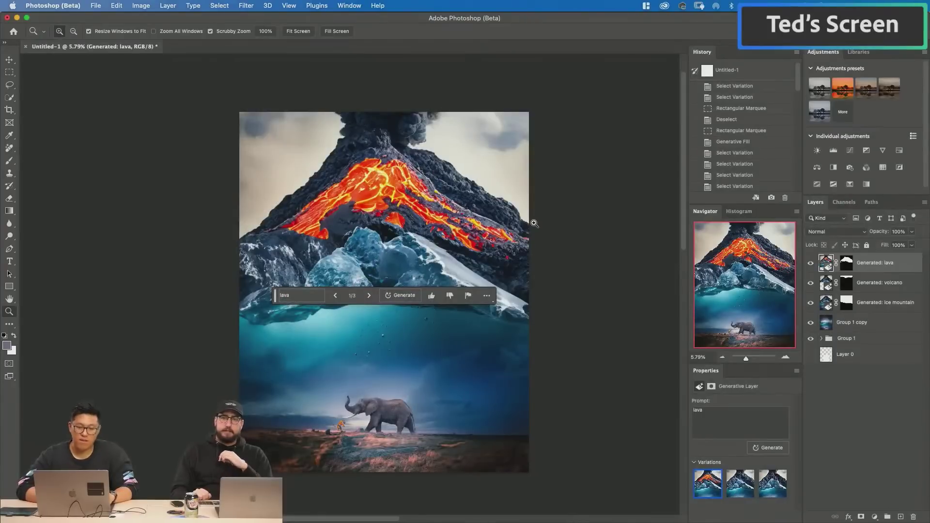
- Browse all adjustment presets and preview the Photo Repair looks, including Soft Contrast and Strong Contrast, on the artwork
{"action": "left_click", "coordinate": [843, 112]}
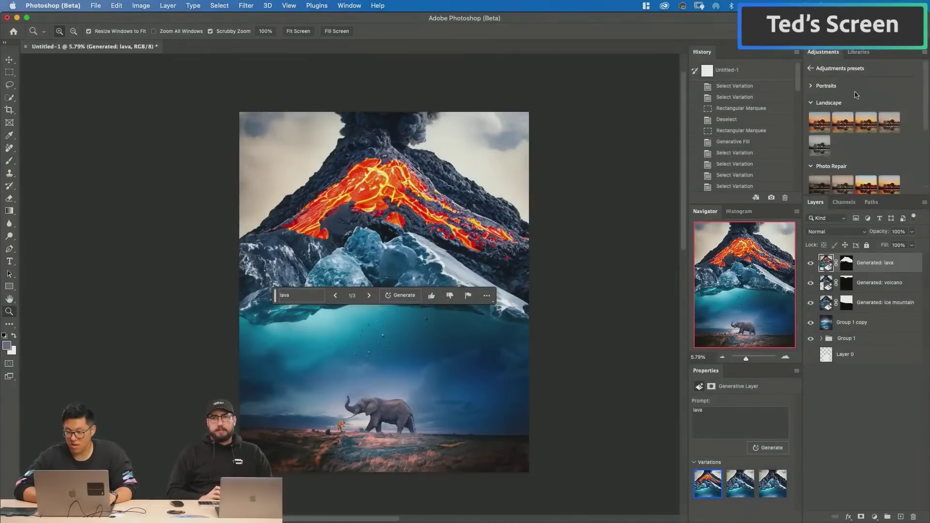
{"action": "scroll", "coordinate": [845, 94], "scroll_direction": "down", "scroll_amount": 1}
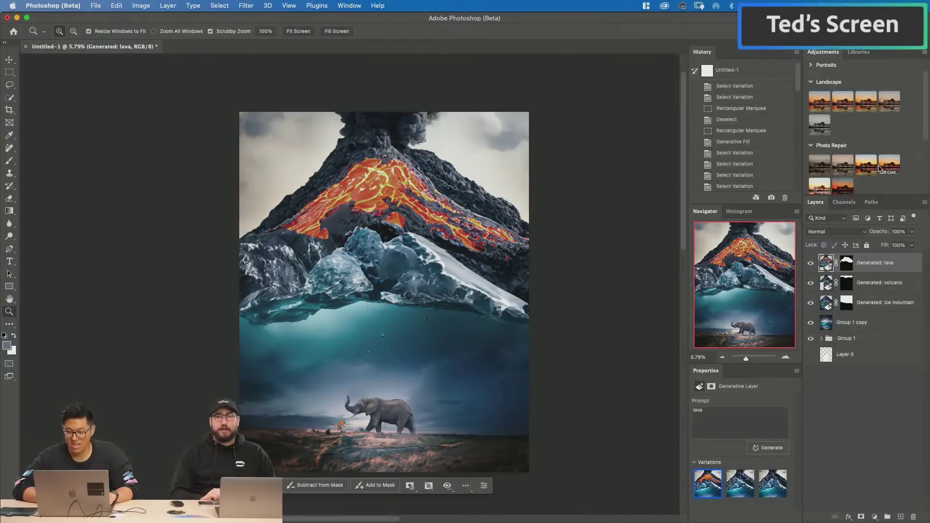
{"action": "scroll", "coordinate": [880, 169], "scroll_direction": "down", "scroll_amount": 5}
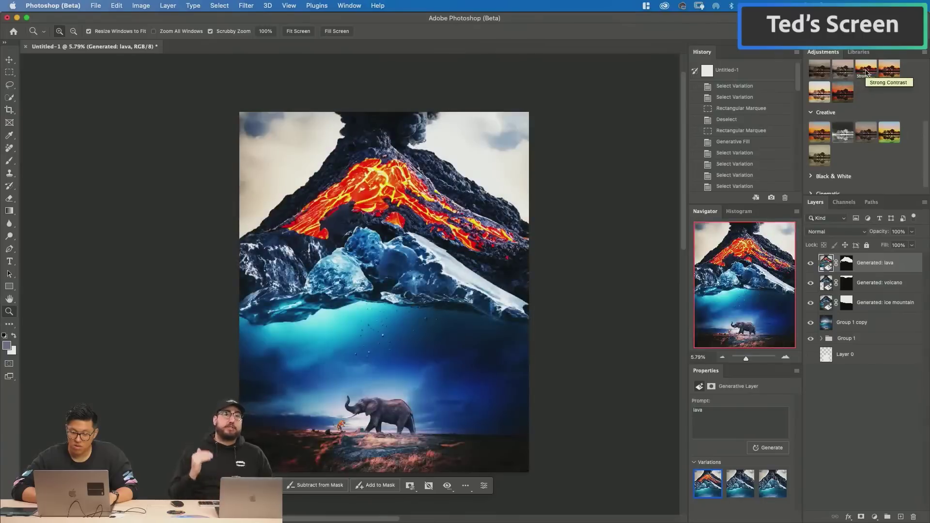
{"action": "scroll", "coordinate": [833, 187], "scroll_direction": "down", "scroll_amount": 1}
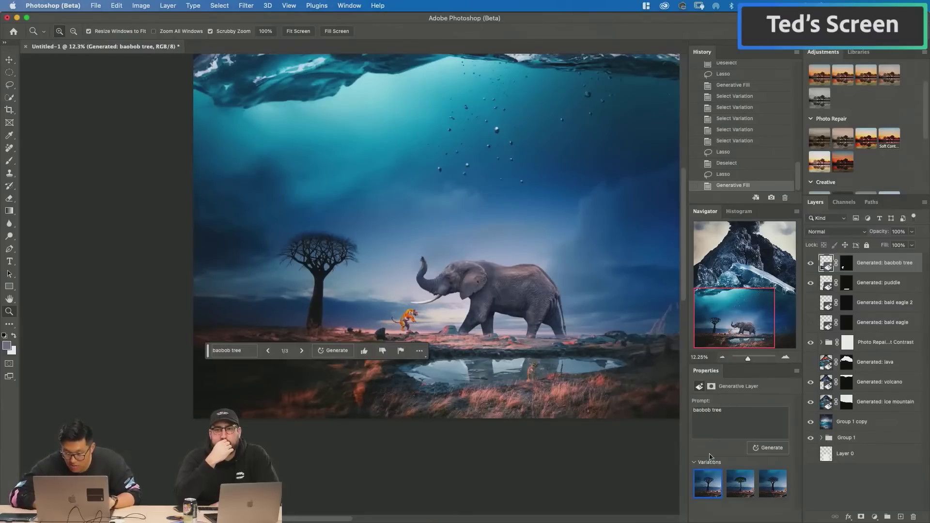
- Lasso the area around the elephant's raised trunk, and roll the generated "tree" back to that selection
{"action": "mouse_move", "coordinate": [417, 263]}
{"action": "left_mouse_down"}
{"action": "mouse_move", "coordinate": [442, 248]}
{"action": "mouse_move", "coordinate": [443, 218]}
{"action": "mouse_move", "coordinate": [451, 242]}
{"action": "left_mouse_up"}
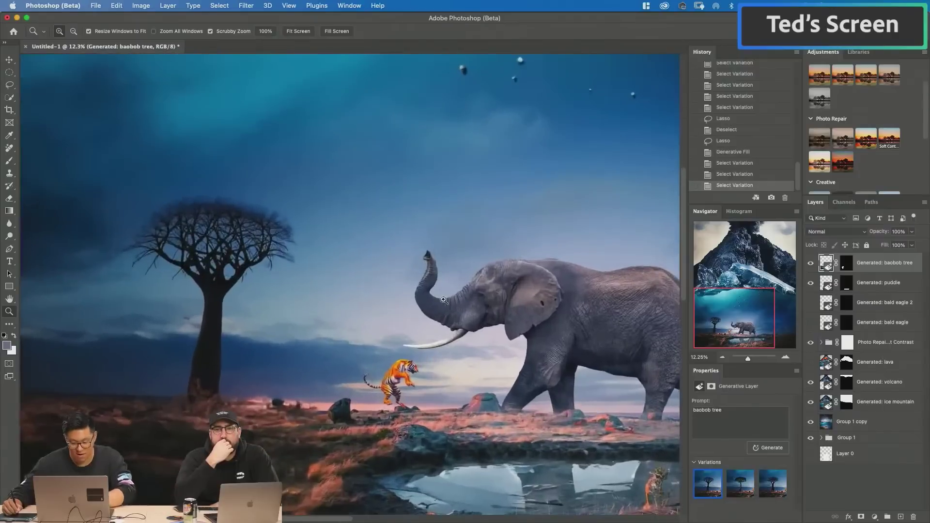
{"action": "key", "text": "l"}
{"action": "key", "text": "ctrl+d"}
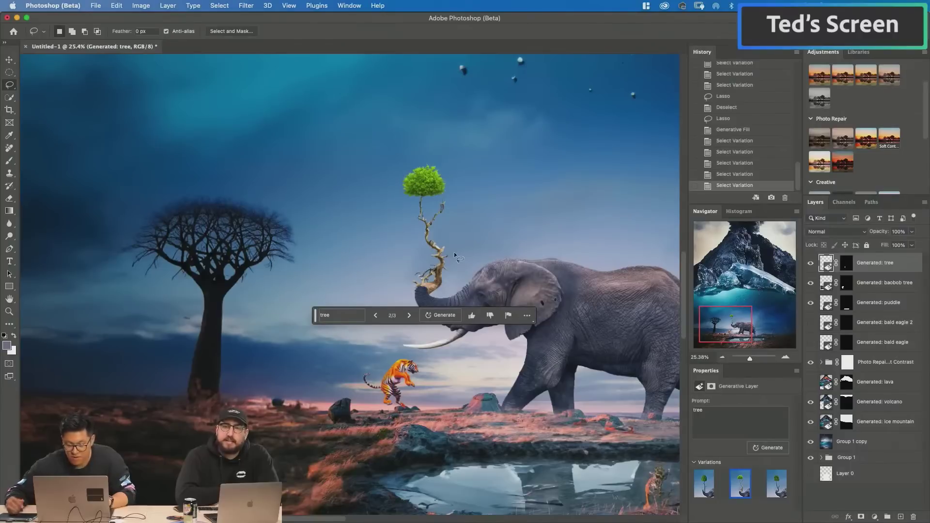
{"action": "left_click", "coordinate": [734, 119]}
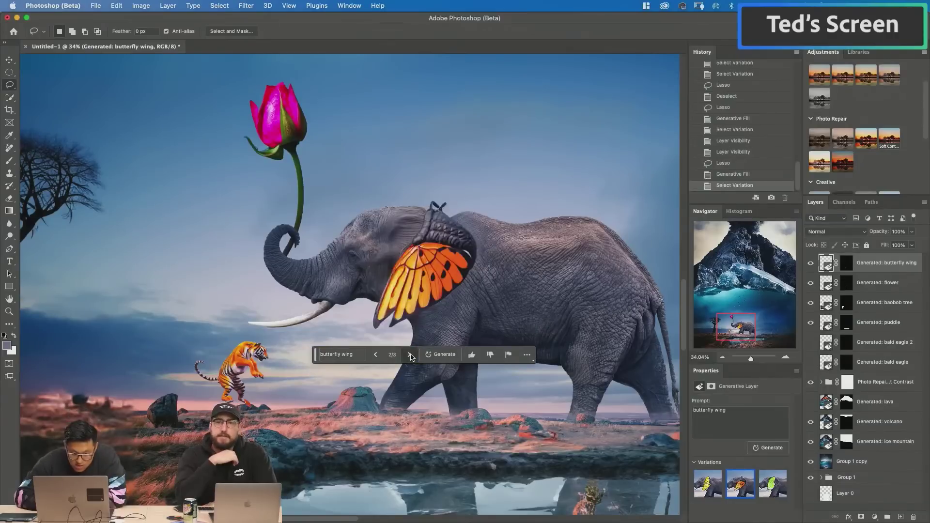
- Compare the "butterfly wing" variations on the elephant's ear and keep the second, orange one
{"action": "left_click", "coordinate": [409, 355]}
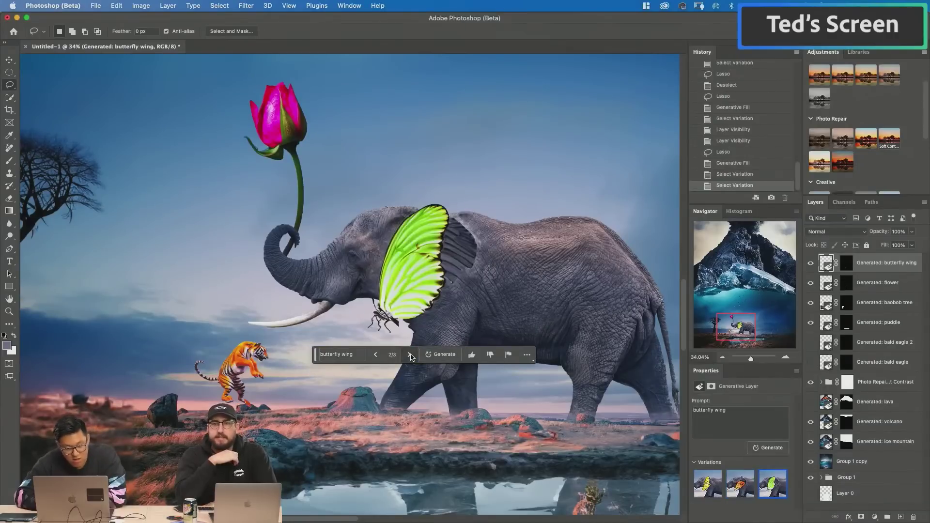
{"action": "left_click", "coordinate": [376, 356]}
{"action": "key", "text": "z"}
{"action": "left_click_drag", "start_coordinate": [429, 235], "coordinate": [348, 264]}
{"action": "left_click_drag", "start_coordinate": [441, 222], "coordinate": [476, 248]}
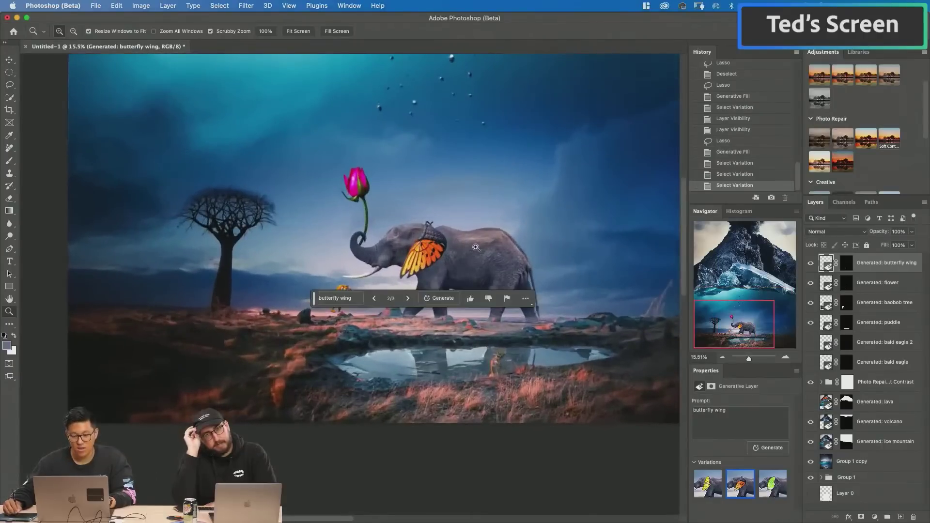
- Hide the generated flower held in the elephant's trunk
{"action": "left_click", "coordinate": [810, 283]}
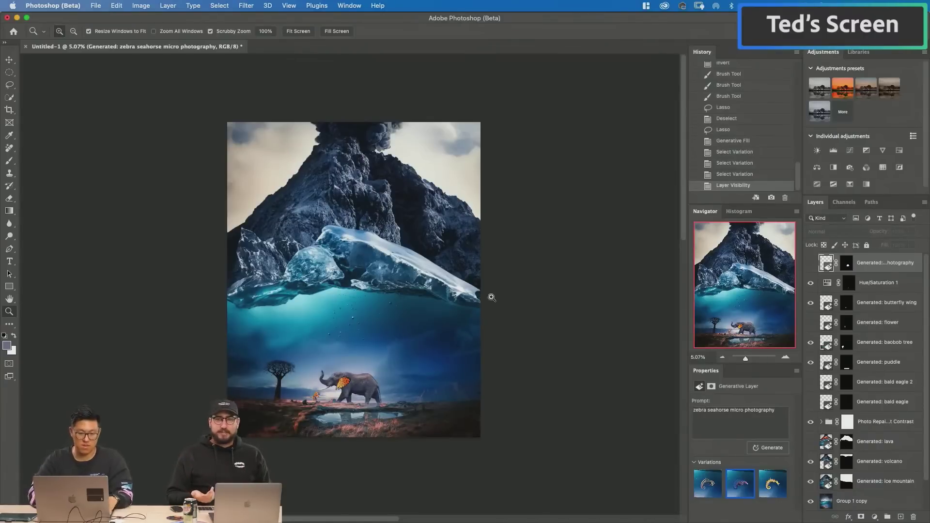
{"action": "scroll", "coordinate": [494, 297], "scroll_direction": "up", "scroll_amount": 2}
{"action": "scroll", "coordinate": [450, 303], "scroll_direction": "up", "scroll_amount": 2}
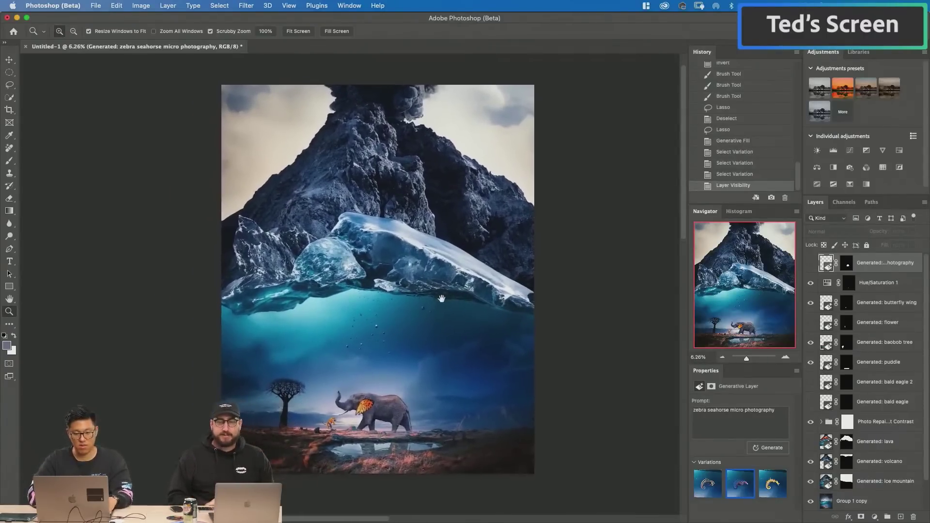